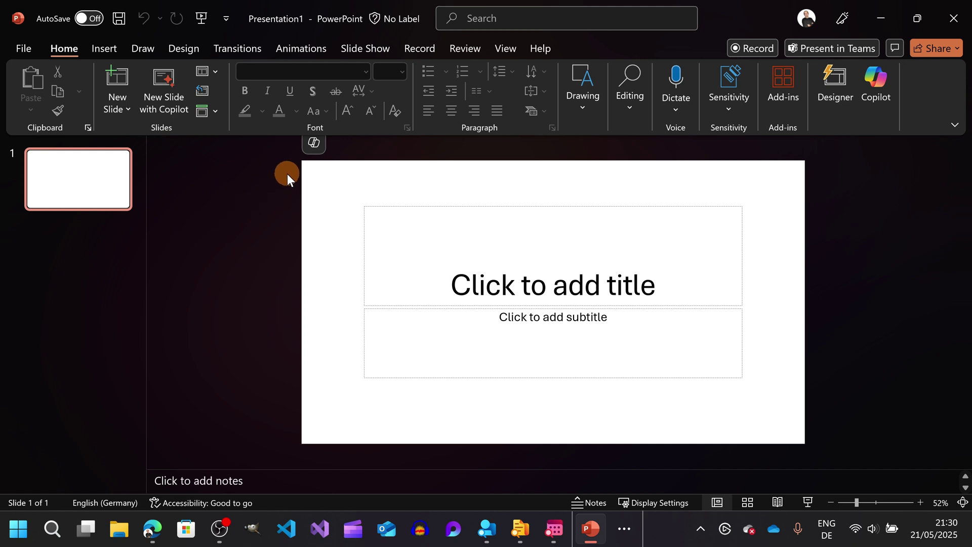
Start a new presentation with Copilot, using the LGBTQIA Pride Month presentation design from the organization's Presentation Templates folder
left_click(316, 143)
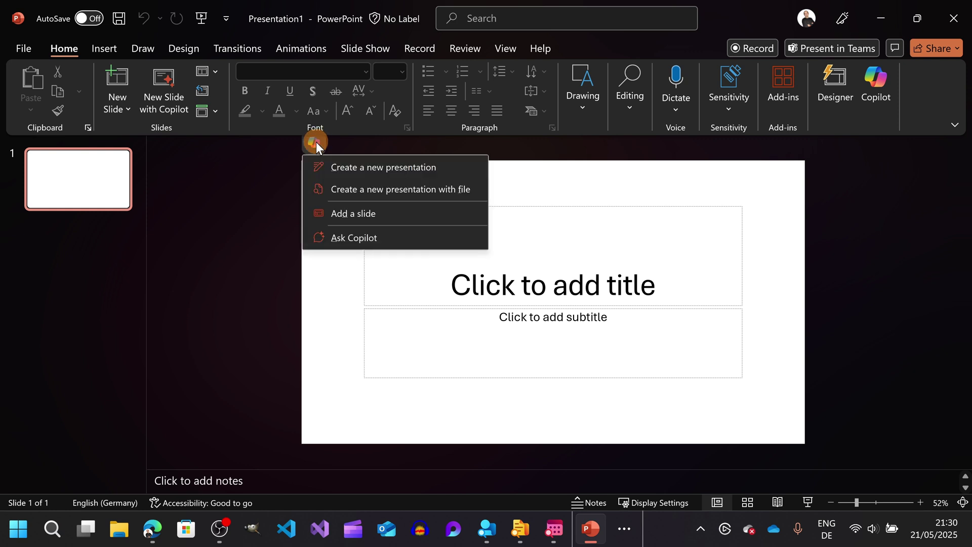
left_click(379, 167)
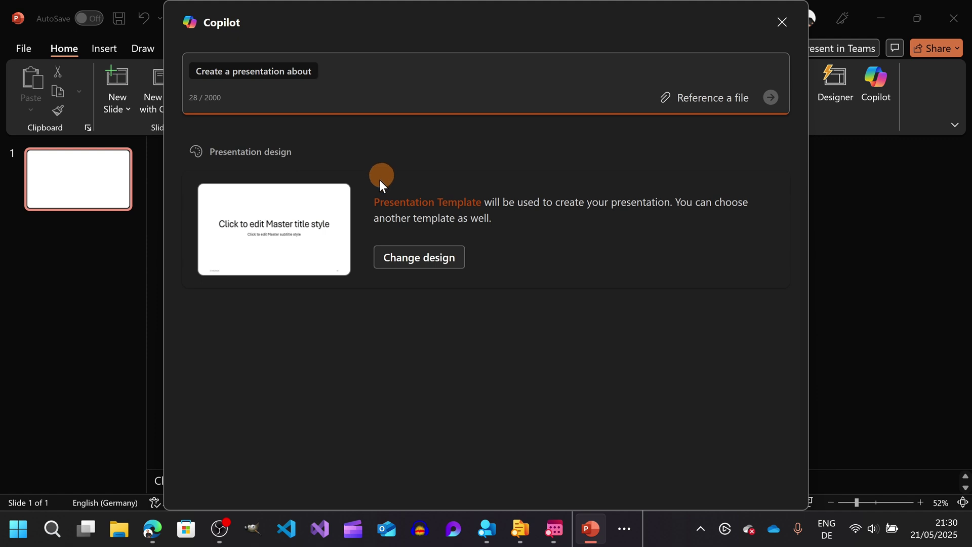
left_click(428, 263)
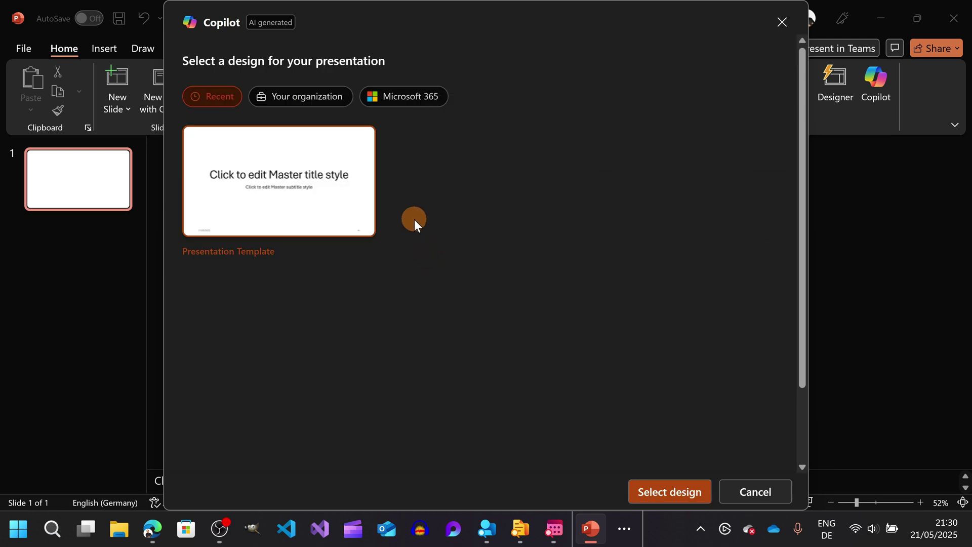
left_click(309, 98)
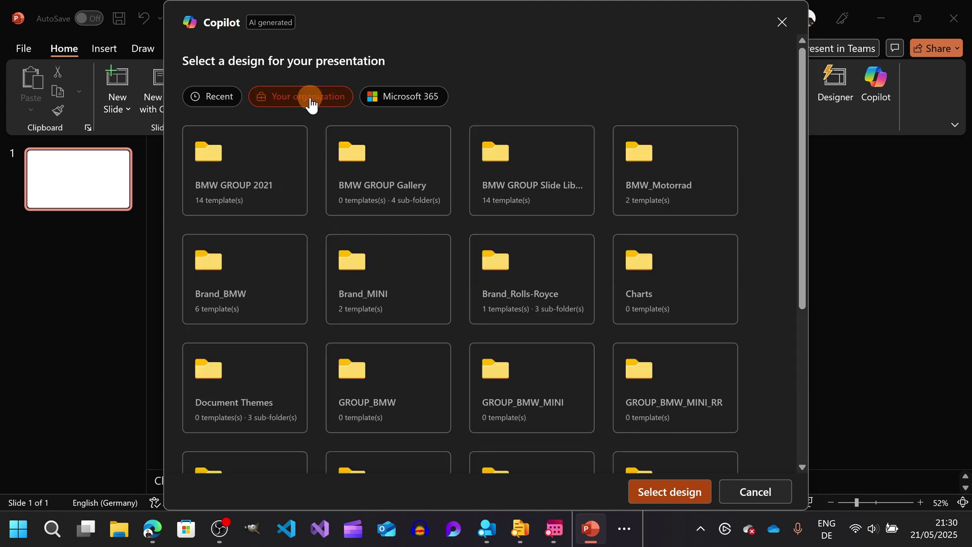
scroll(347, 198, "down", 5)
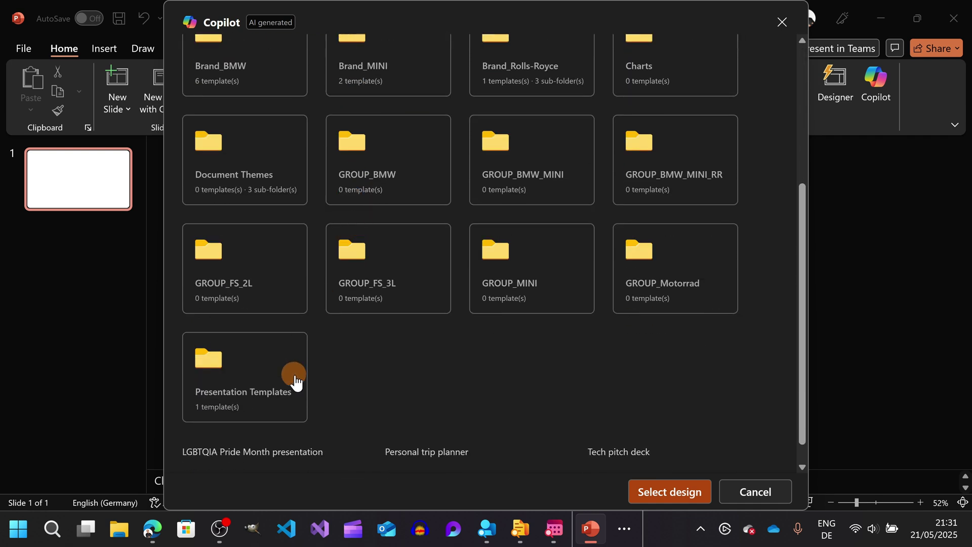
left_click(260, 389)
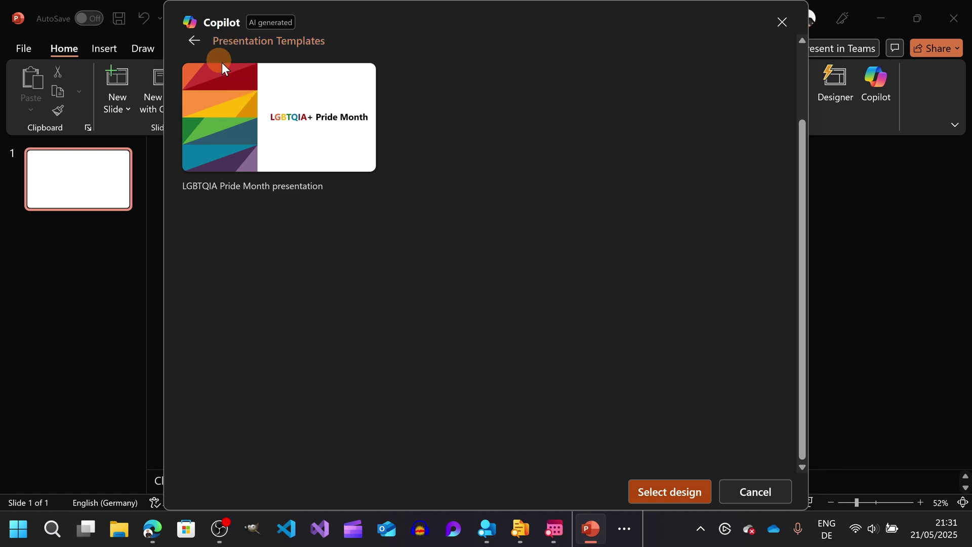
left_click(276, 102)
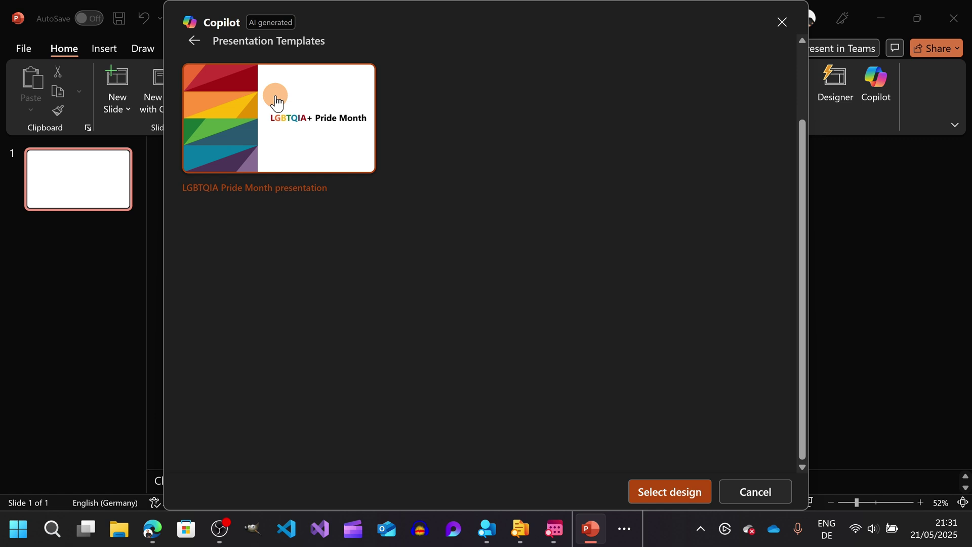
left_click(682, 494)
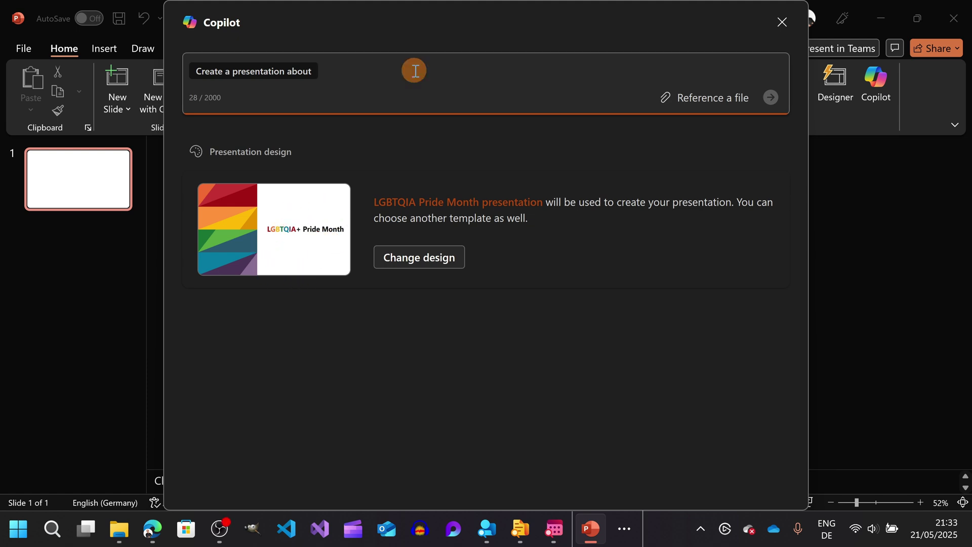
Have Copilot draft a presentation outline about "climate change in the world"
type("climate change in the world")
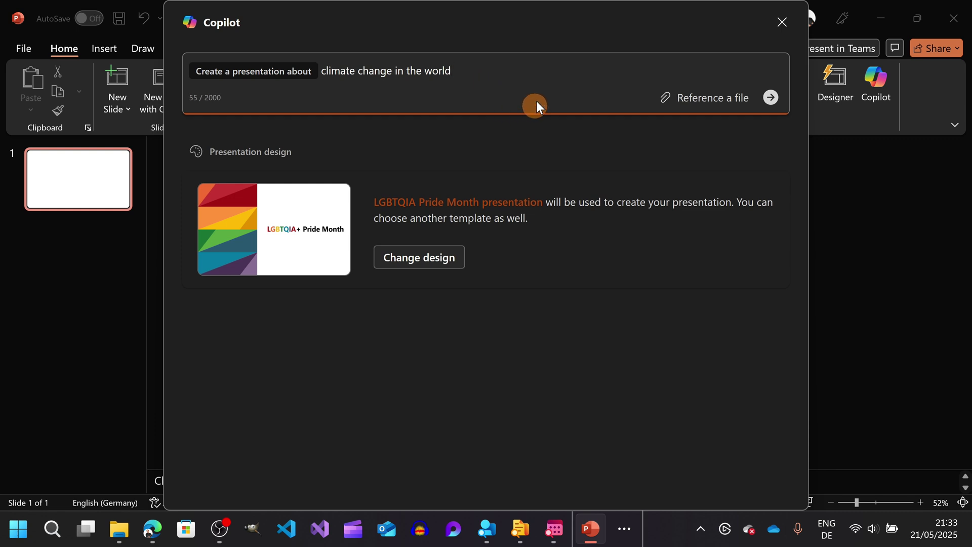
left_click(773, 99)
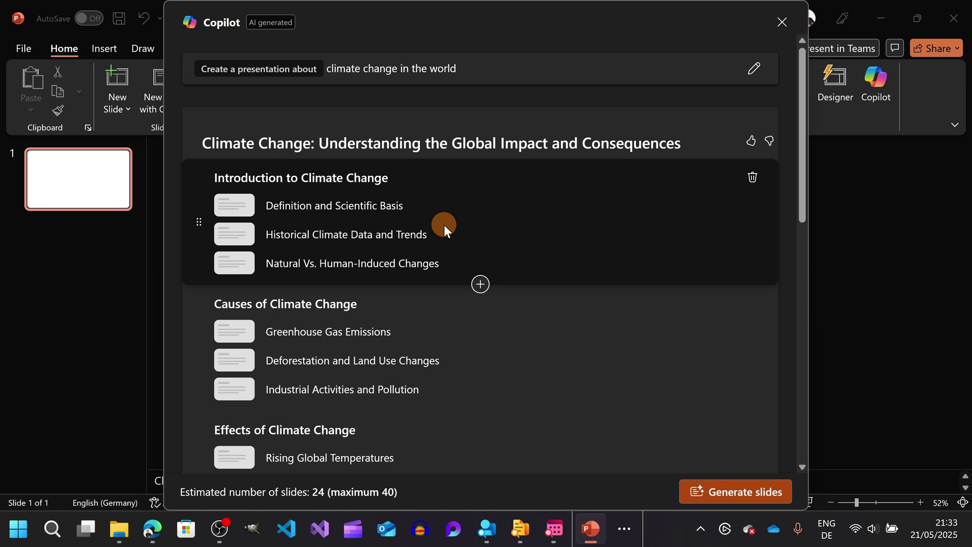
Review the topics of the drafted climate change outline and generate the slides from it
scroll(364, 253, "down", 2)
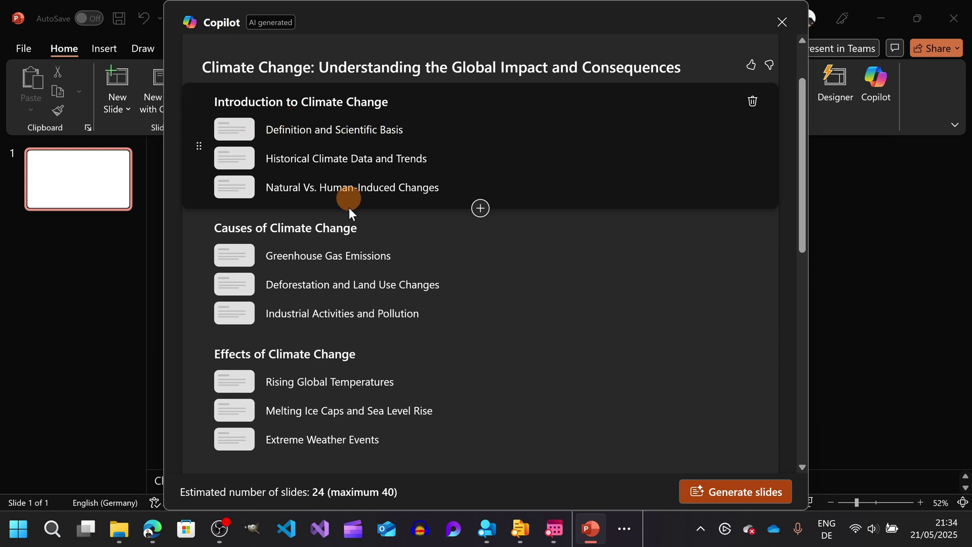
scroll(313, 262, "down", 2)
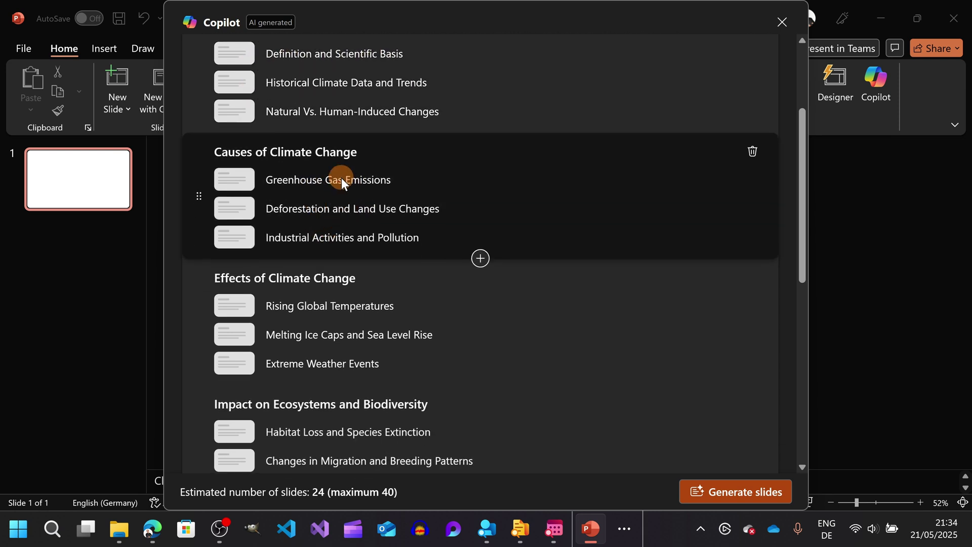
scroll(281, 211, "down", 2)
scroll(354, 263, "down", 2)
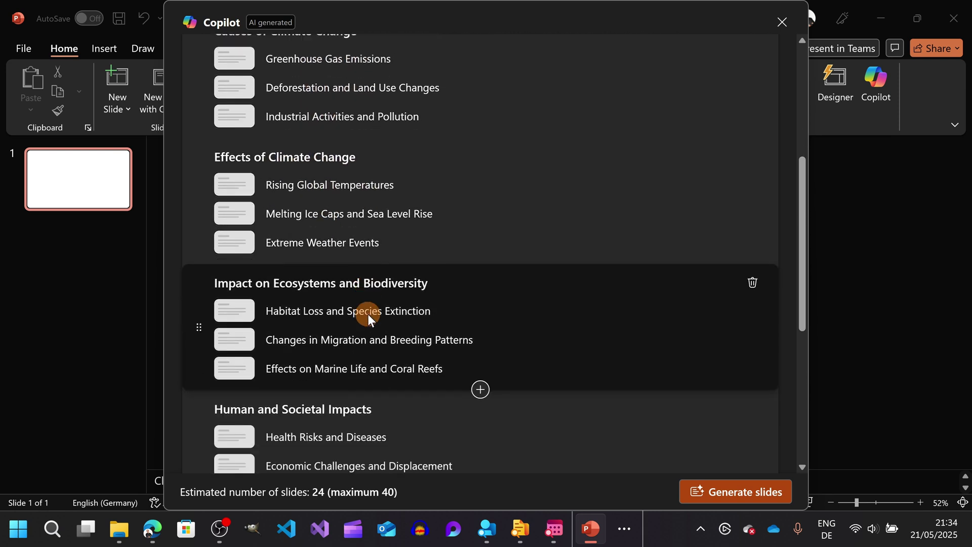
scroll(314, 281, "down", 2)
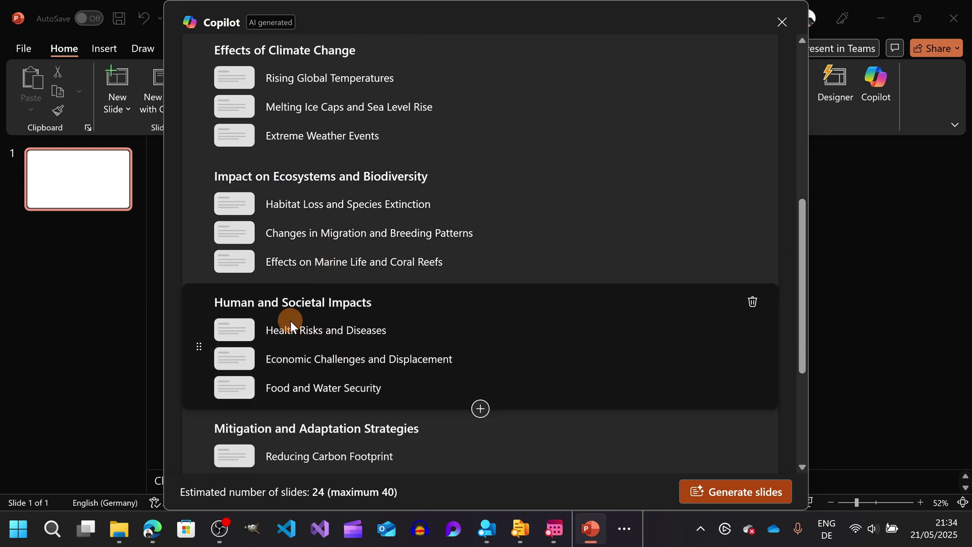
scroll(507, 304, "down", 5)
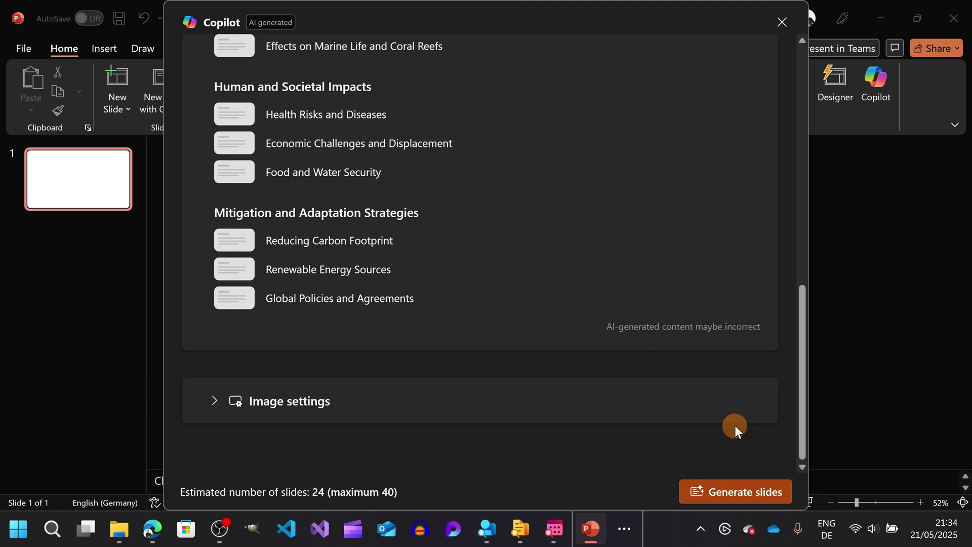
scroll(734, 420, "up", 10)
left_click(741, 493)
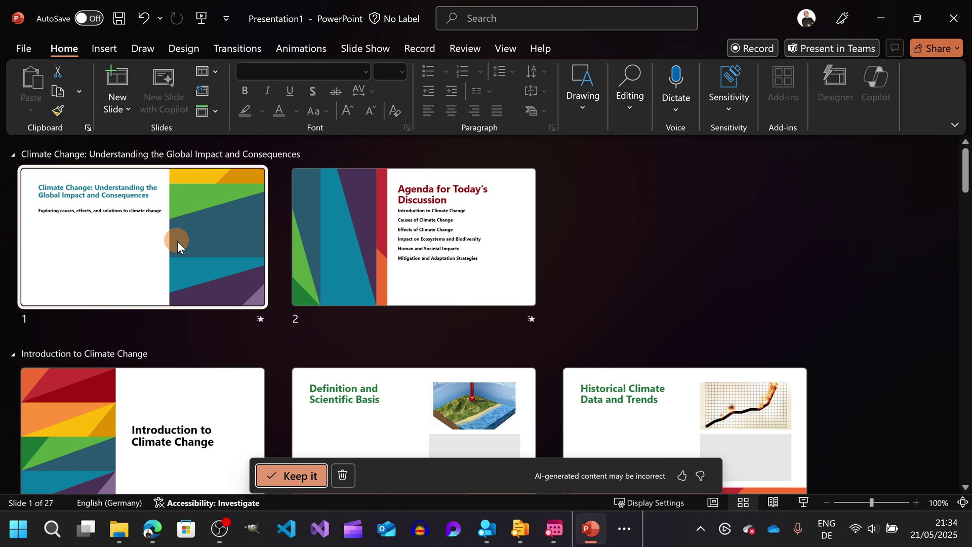
Look over the generated slide thumbnails and keep the climate change presentation
scroll(184, 257, "down", 5)
scroll(184, 257, "up", 5)
scroll(444, 238, "down", 5)
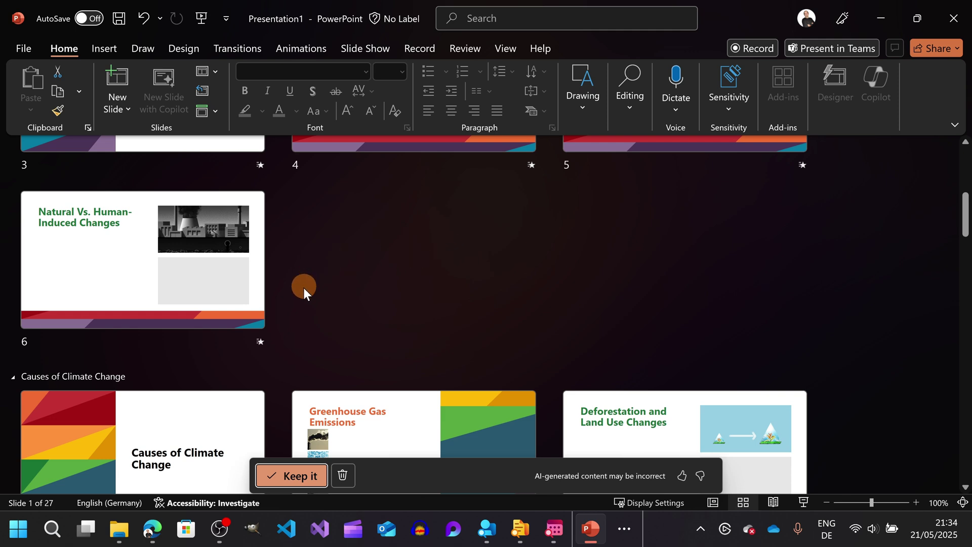
scroll(297, 303, "down", 8)
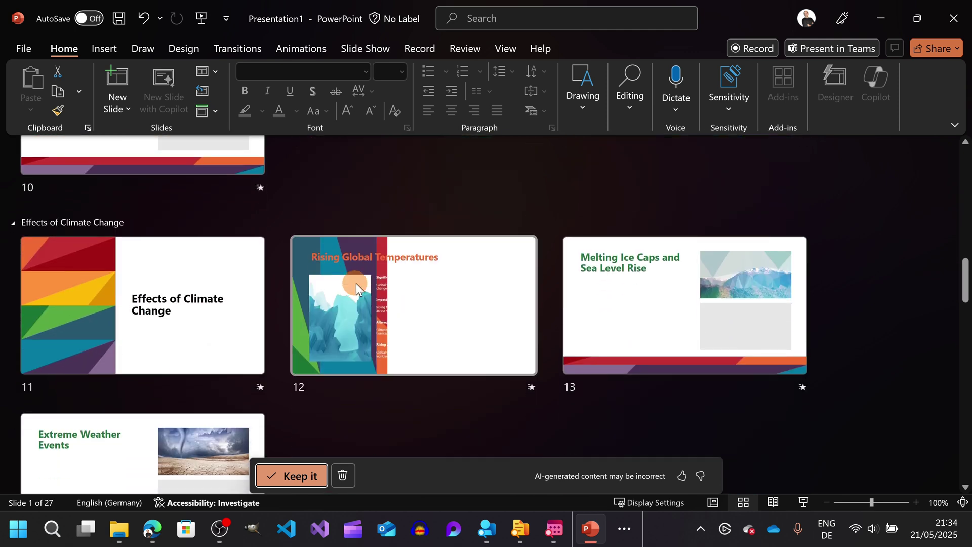
scroll(536, 300, "down", 5)
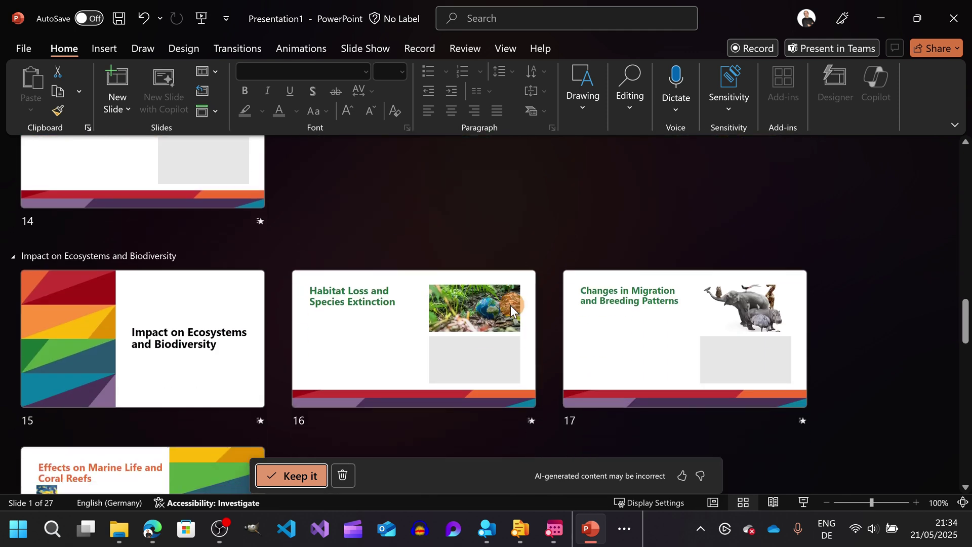
left_click(283, 485)
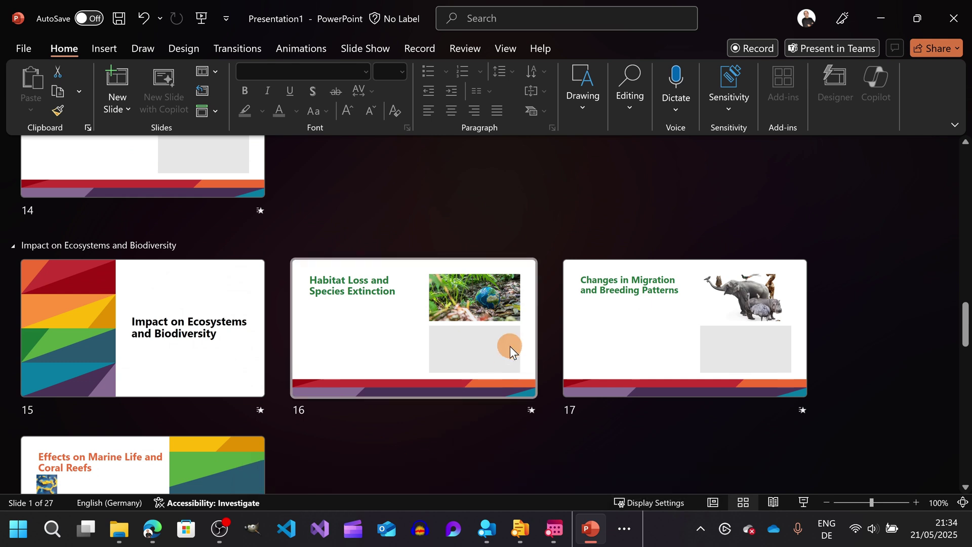
Examine the individual slides of the generated deck in Normal view, up to the Natural Vs. Human-Induced Changes slide
left_click(736, 503)
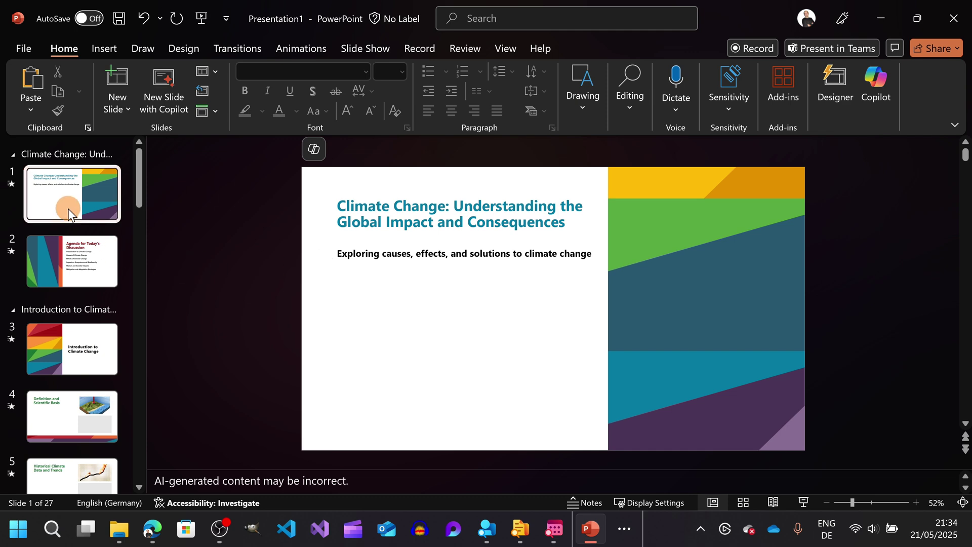
left_click(59, 265)
scroll(62, 282, "down", 1)
left_click(56, 304)
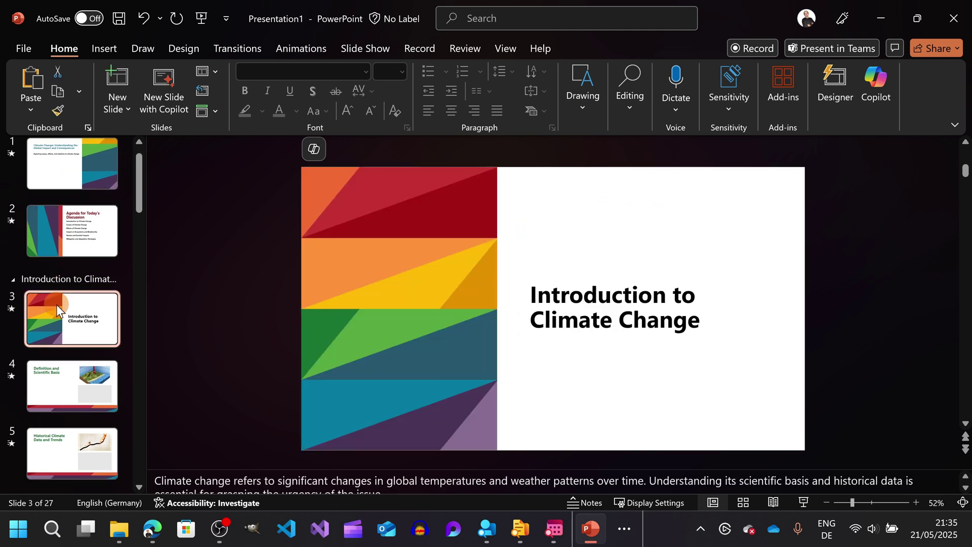
scroll(64, 308, "down", 2)
left_click(71, 312)
scroll(74, 307, "down", 3)
left_click(77, 303)
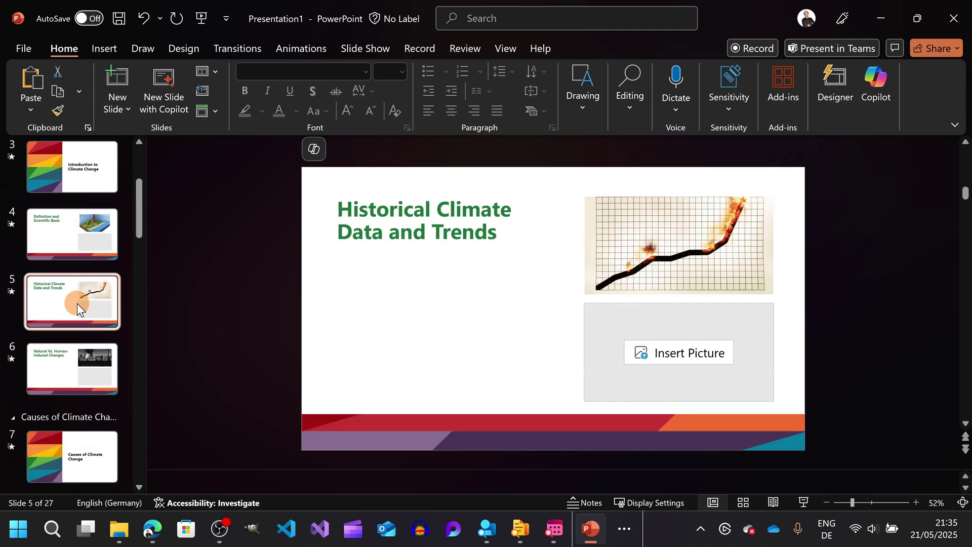
scroll(77, 303, "down", 2)
left_click(77, 303)
scroll(77, 304, "down", 5)
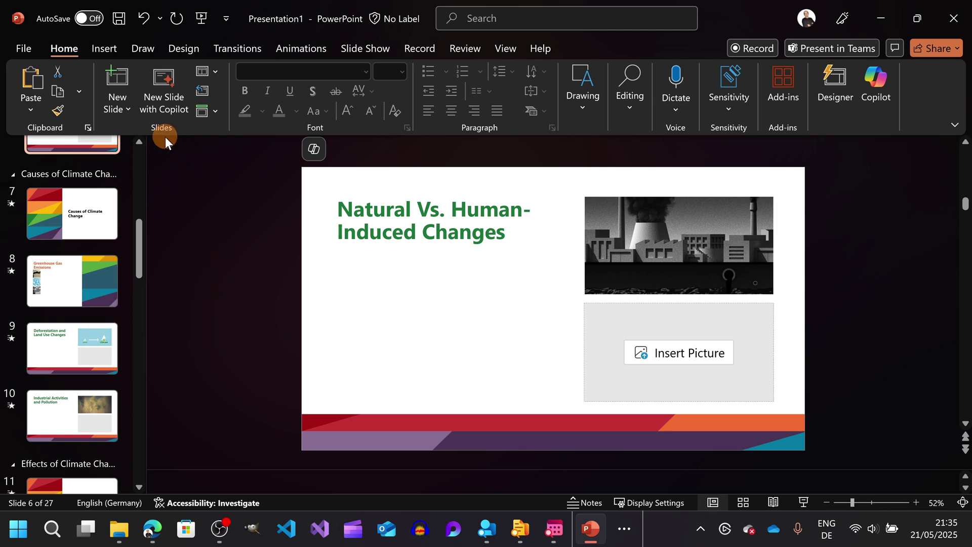
left_click(28, 44)
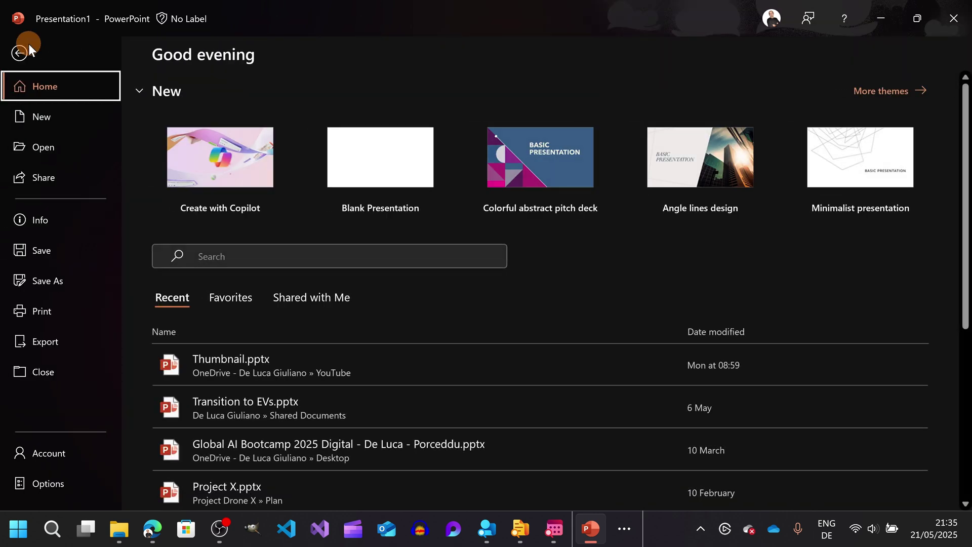
left_click(27, 47)
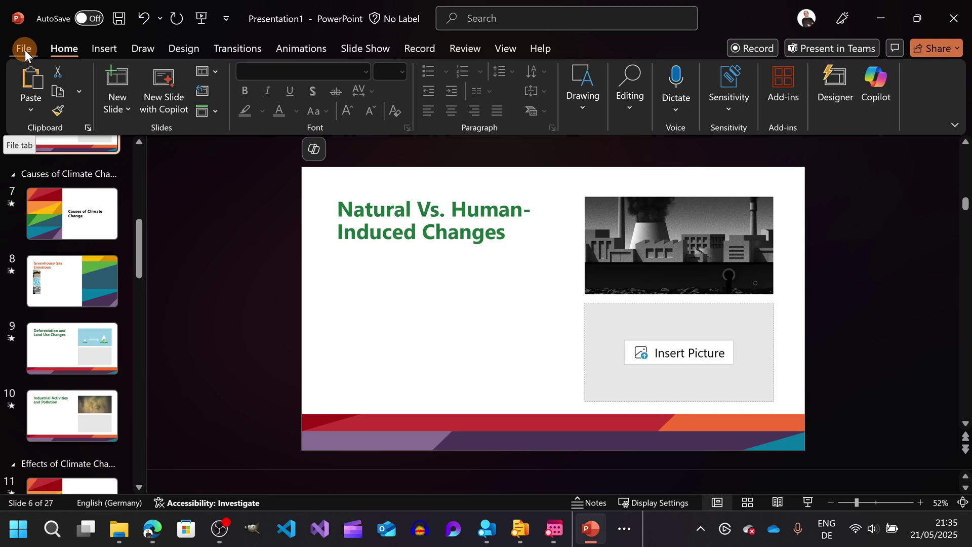
left_click(311, 147)
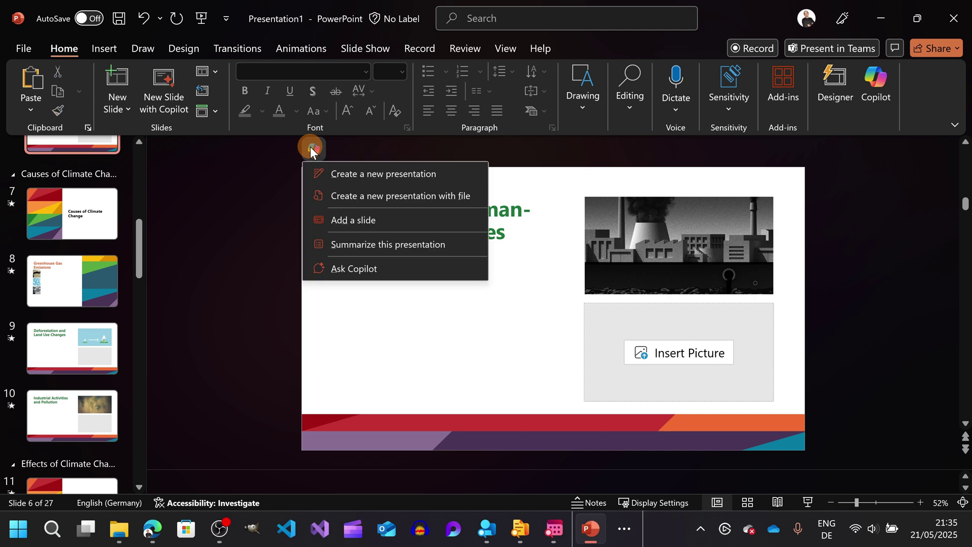
left_click(407, 176)
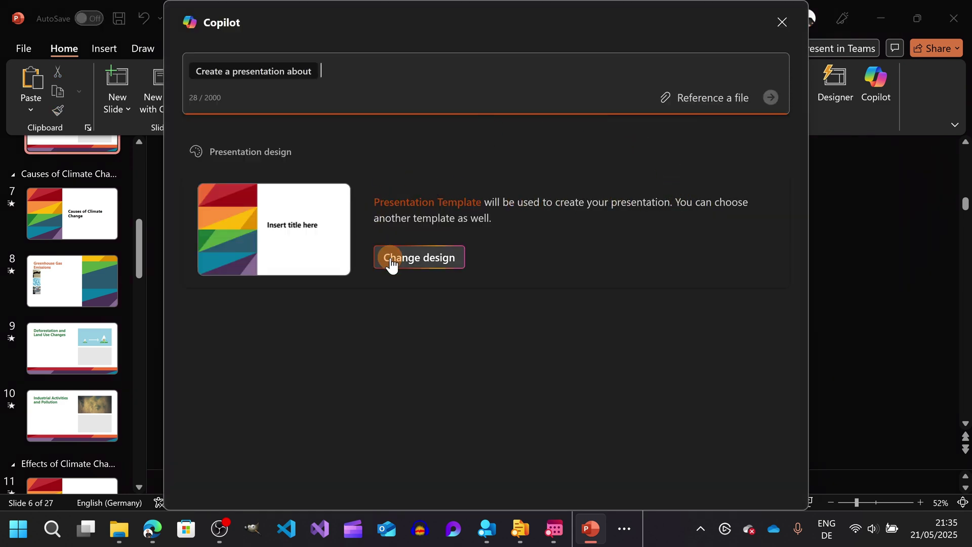
left_click(789, 17)
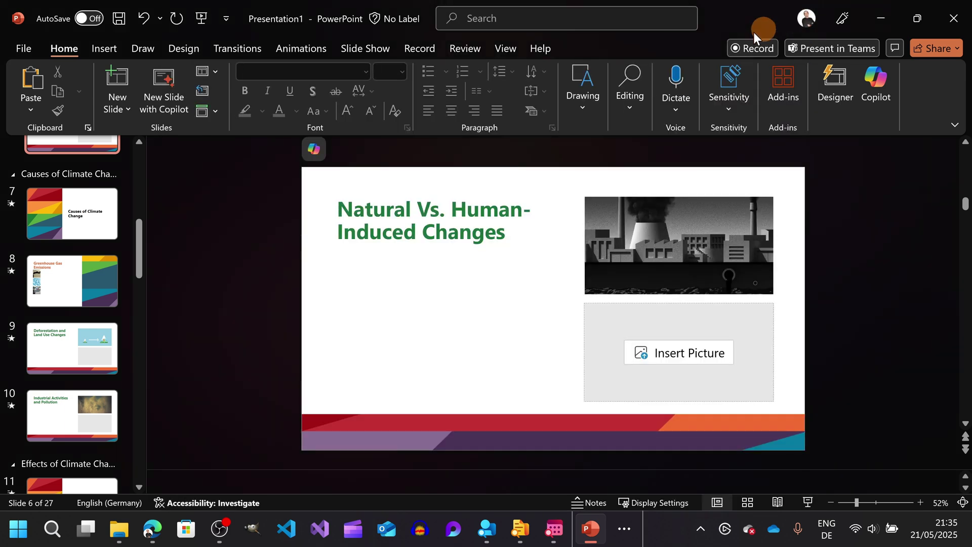
Create another new presentation with Copilot, try the organization's LGBTQIA Pride Month presentation design for it, and dismiss the prompt
left_click(24, 48)
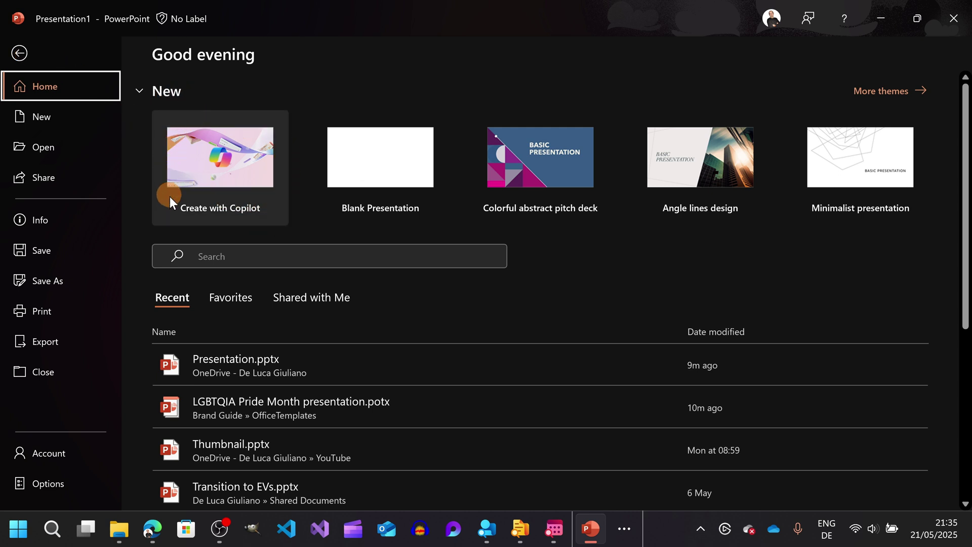
left_click(245, 184)
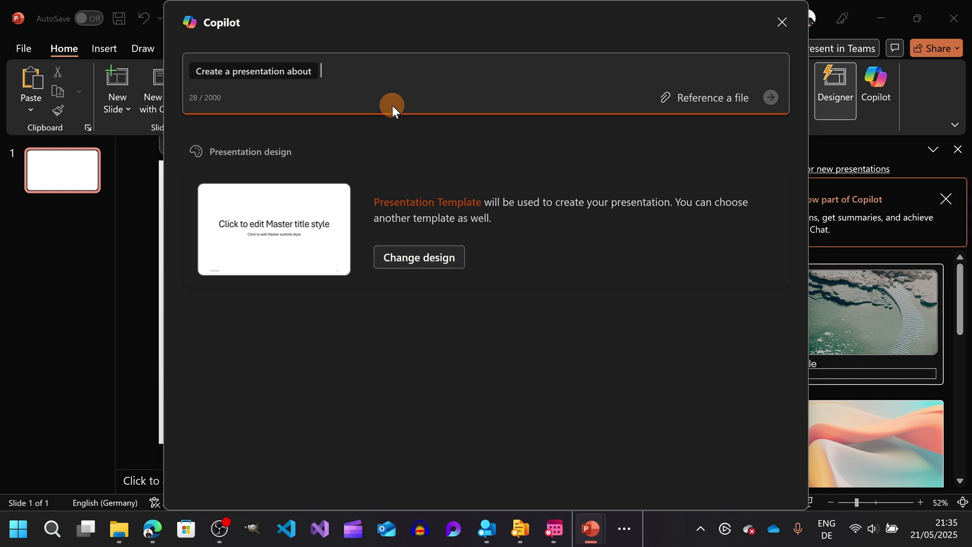
left_click(421, 267)
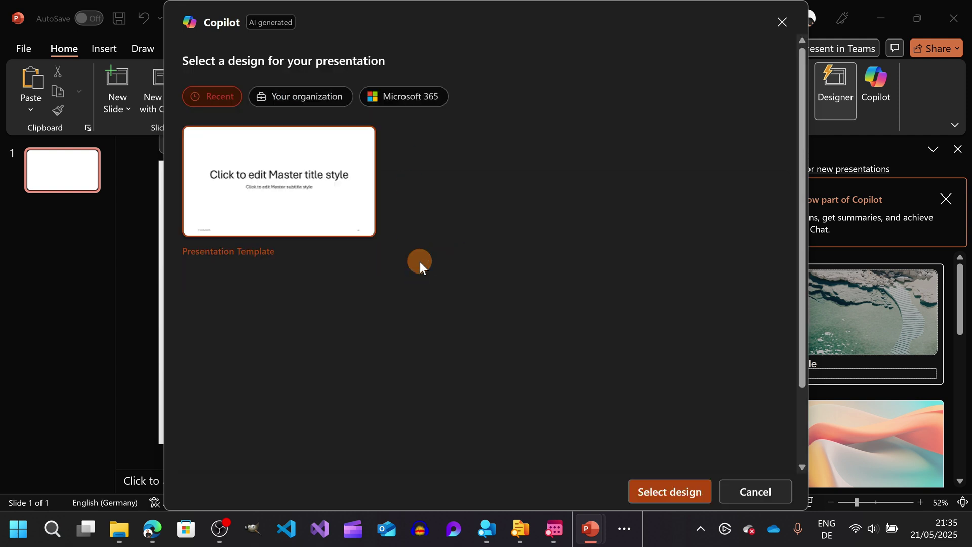
left_click(306, 96)
scroll(354, 243, "down", 5)
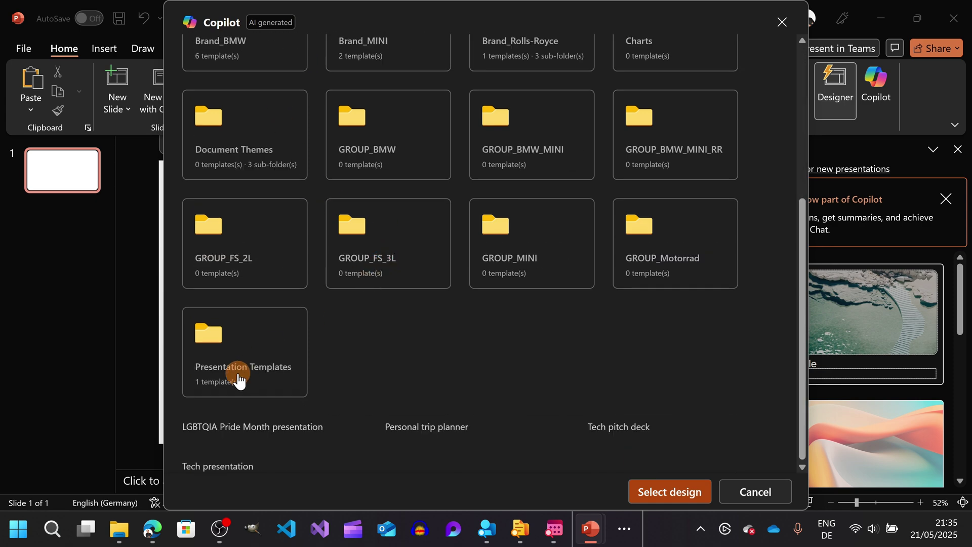
left_click(238, 373)
left_click(299, 162)
left_click(707, 486)
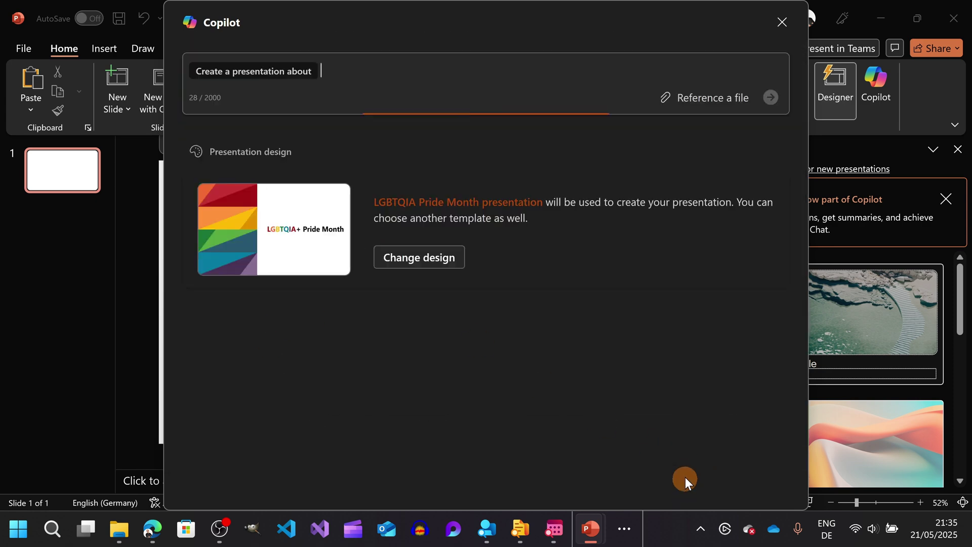
left_click(782, 22)
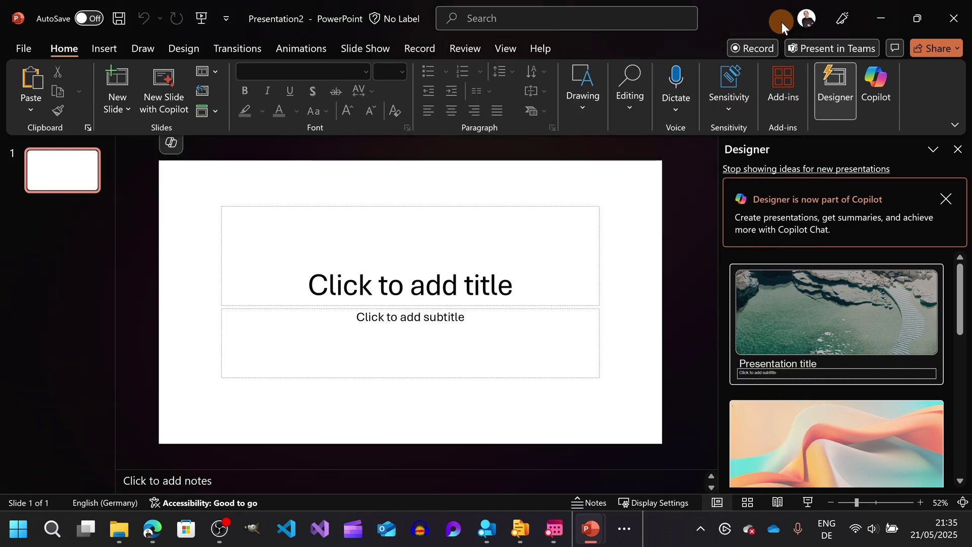
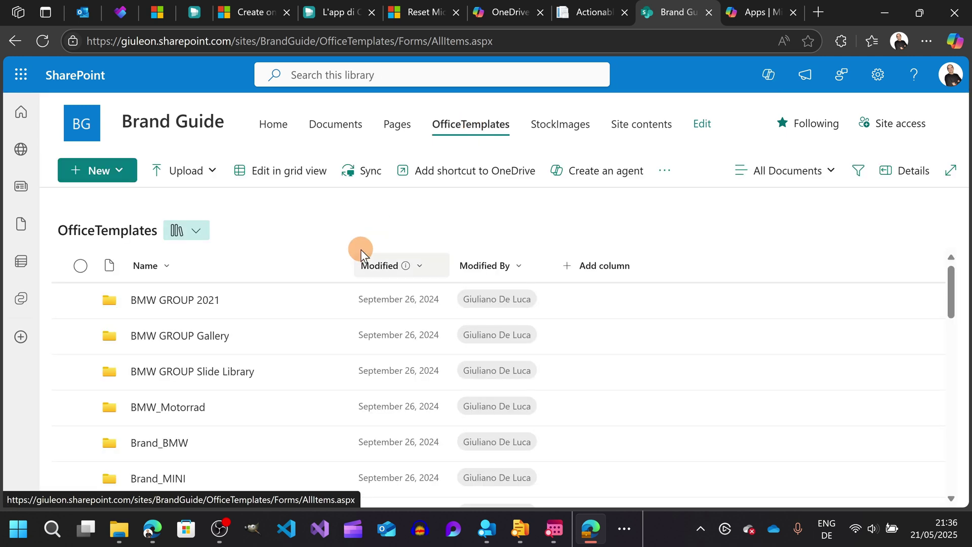
Look through the OfficeTemplates library of the Brand Guide SharePoint site down to the LGBTQIA Pride Month presentation template
scroll(434, 324, "down", 5)
scroll(435, 324, "down", 3)
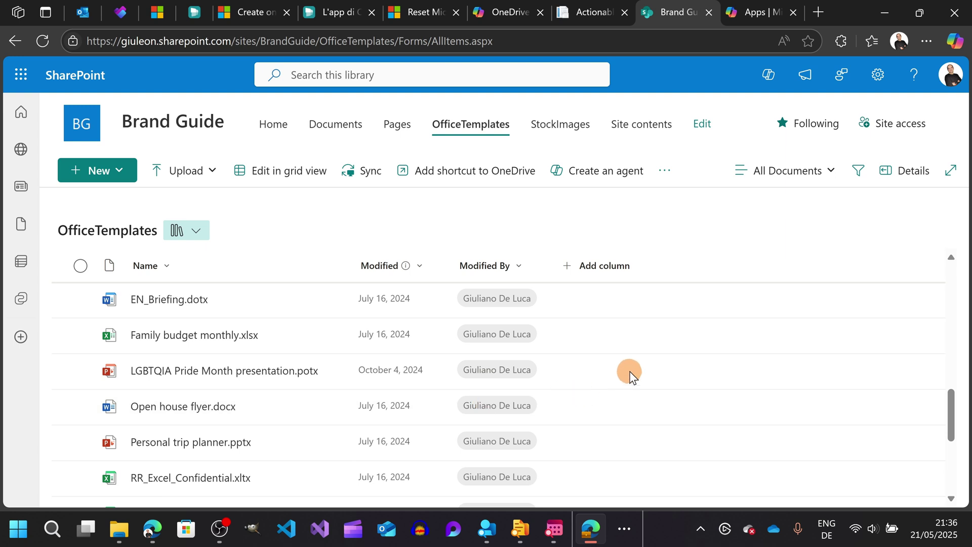
mouse_move(436, 377)
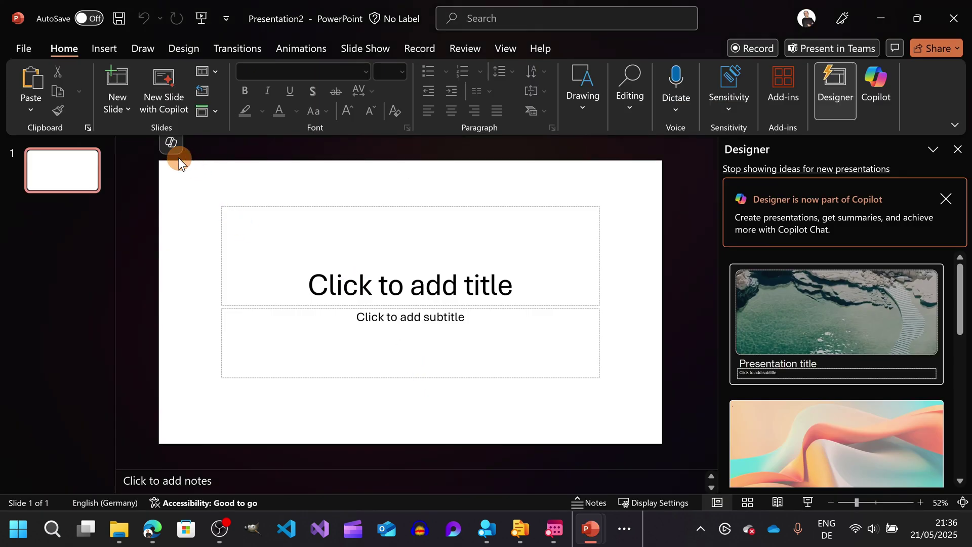
Back in PowerPoint, start another new presentation with Copilot and bring up the organization's designs for it
left_click(174, 148)
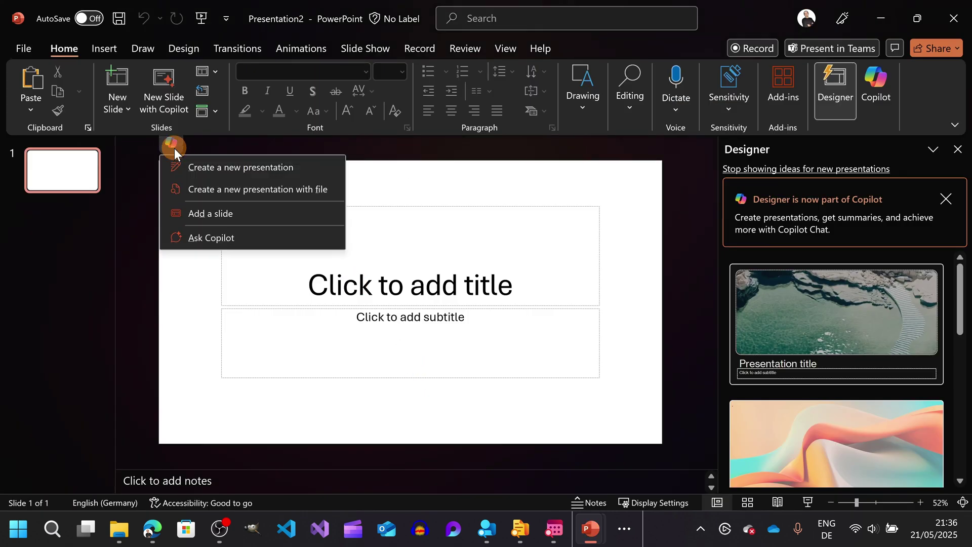
left_click(24, 45)
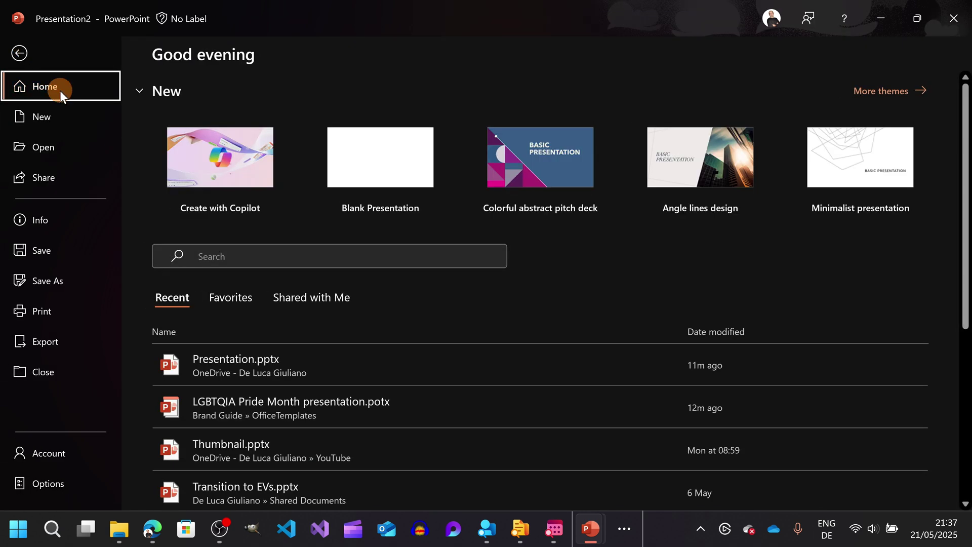
left_click(257, 184)
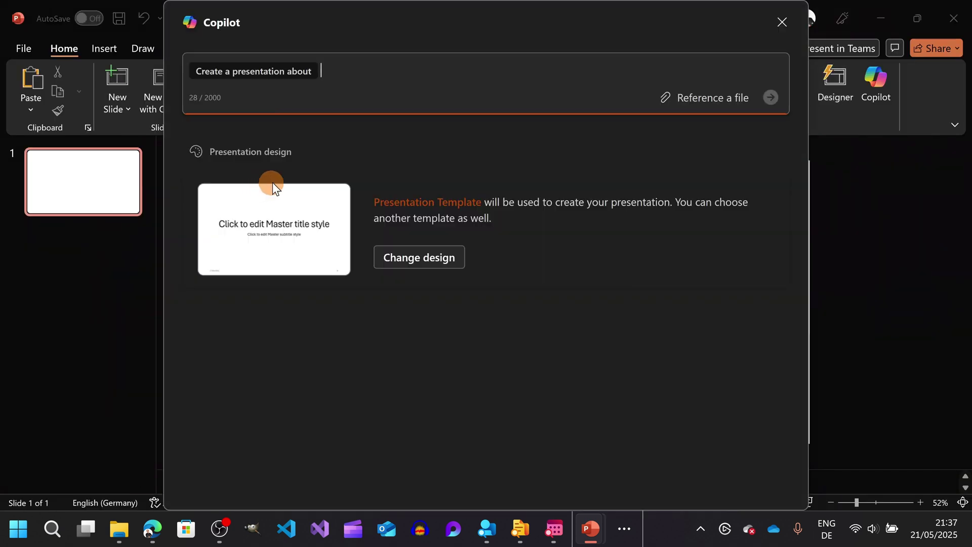
left_click(424, 257)
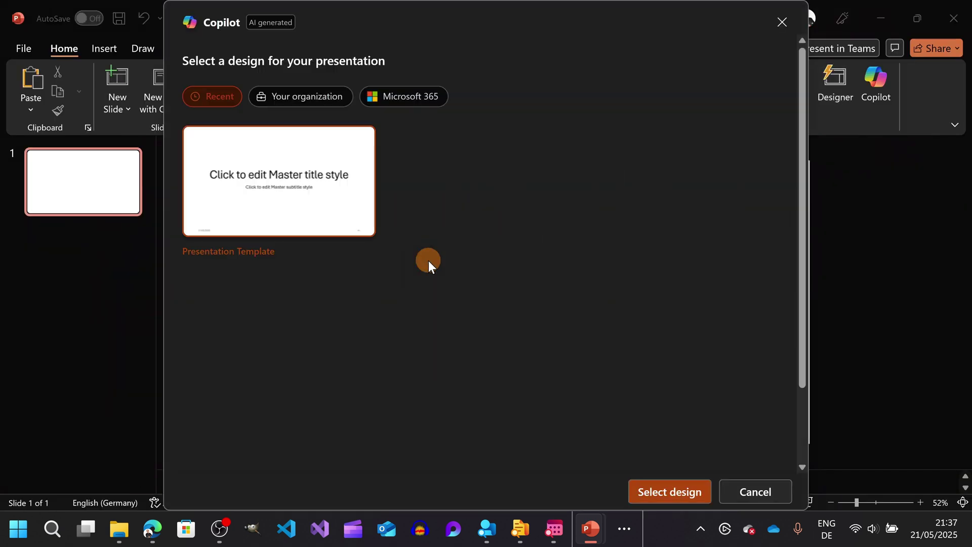
left_click(309, 101)
Examine the organization's design folders and the contents of the Presentation Templates folder, returning to the full folder list
scroll(513, 281, "down", 4)
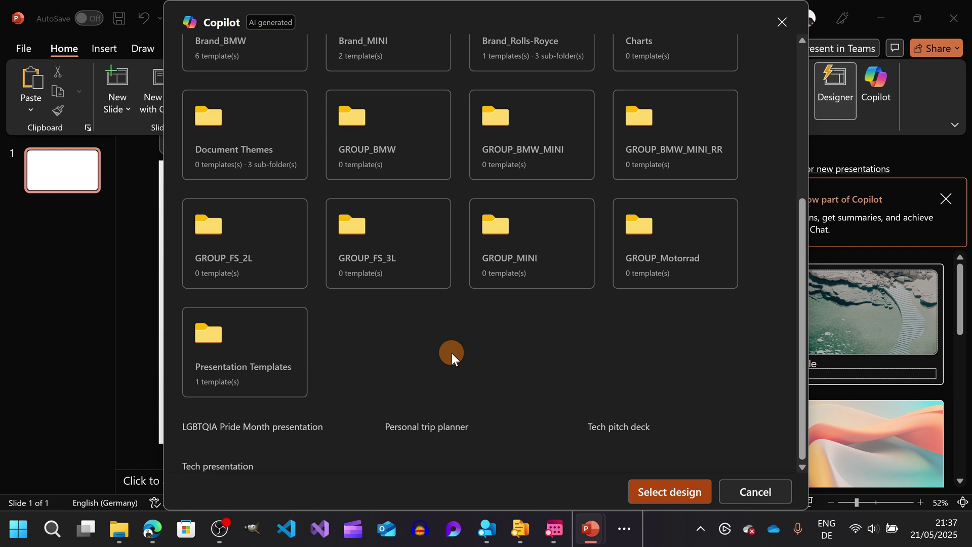
left_click(261, 349)
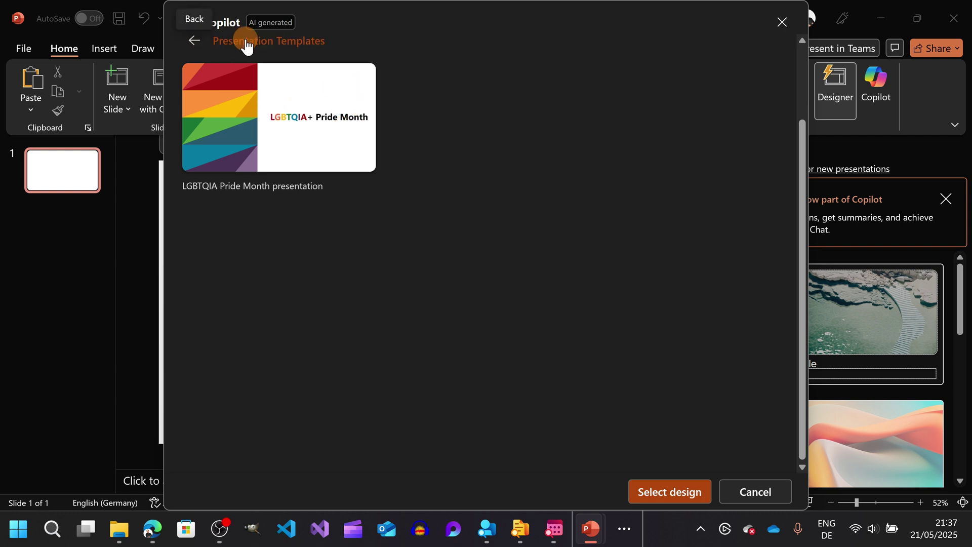
left_click(202, 42)
scroll(303, 444, "down", 3)
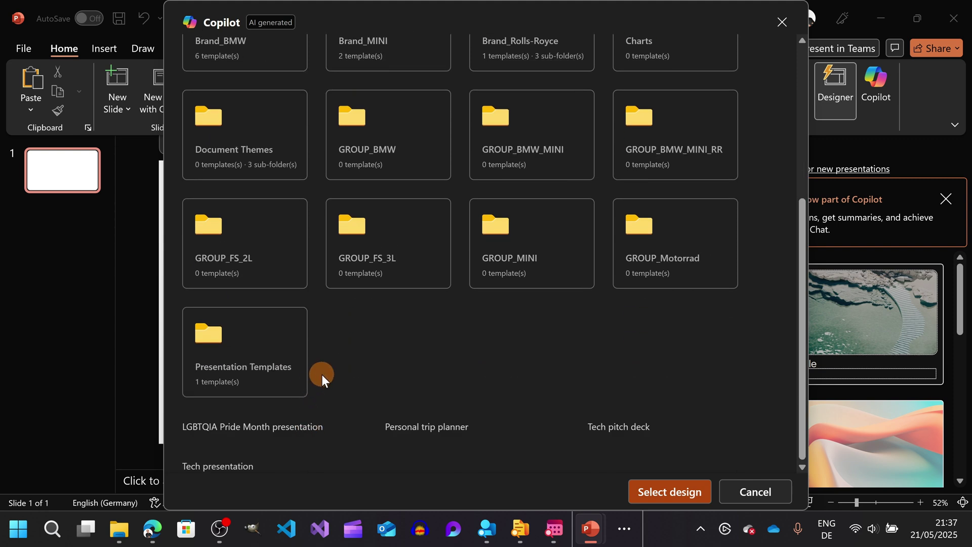
left_click(282, 368)
left_click(194, 40)
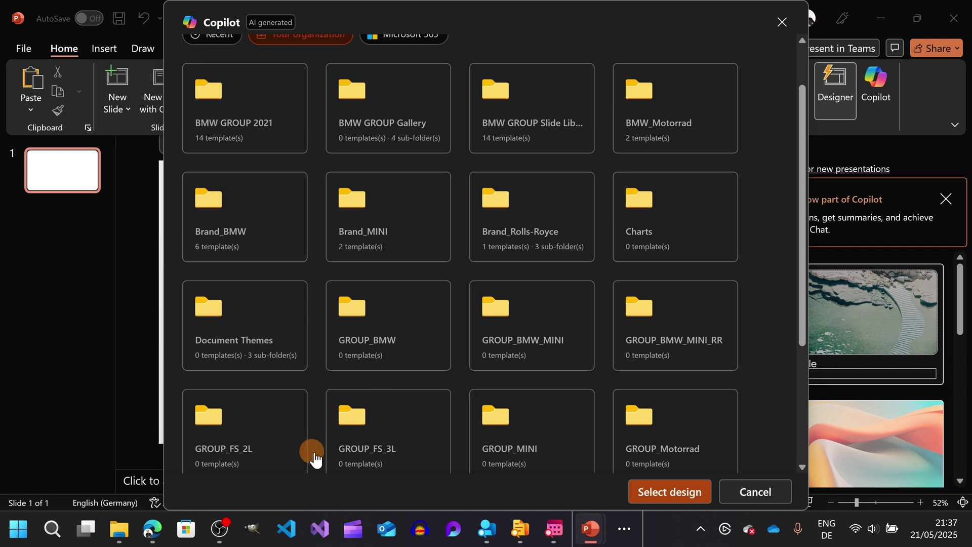
scroll(536, 411, "down", 2)
scroll(525, 411, "down", 2)
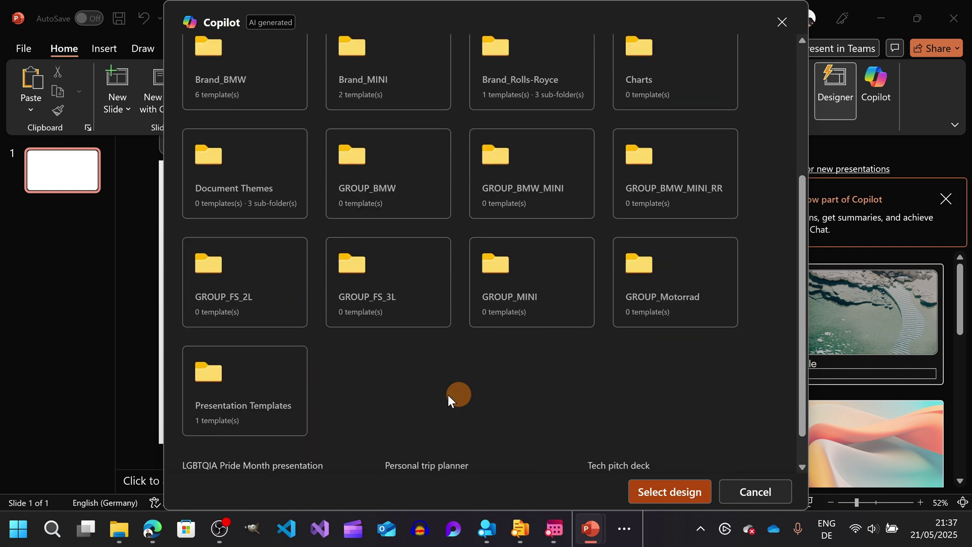